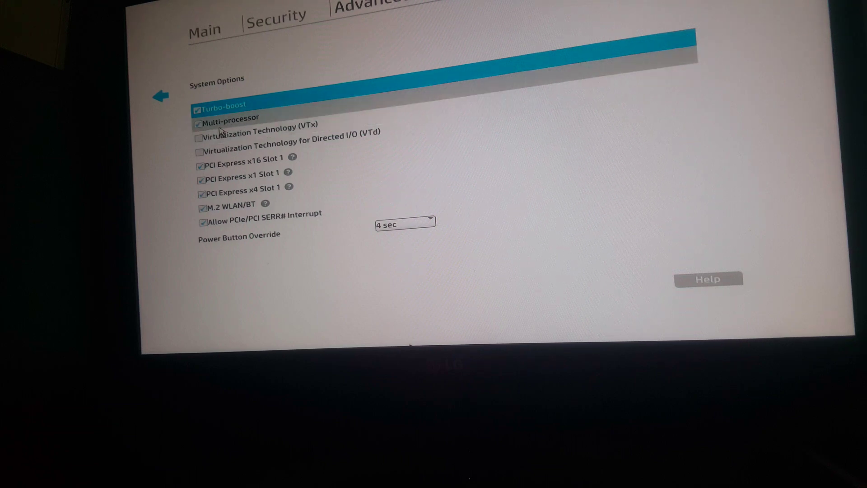
Tick the Virtualization Technology (VTx) and Directed I/O (VTd) checkboxes in System Options
click(199, 138)
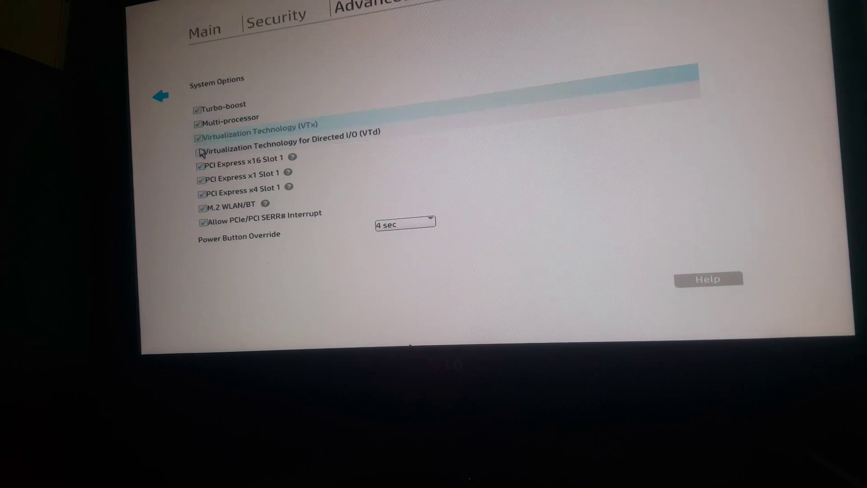
click(201, 152)
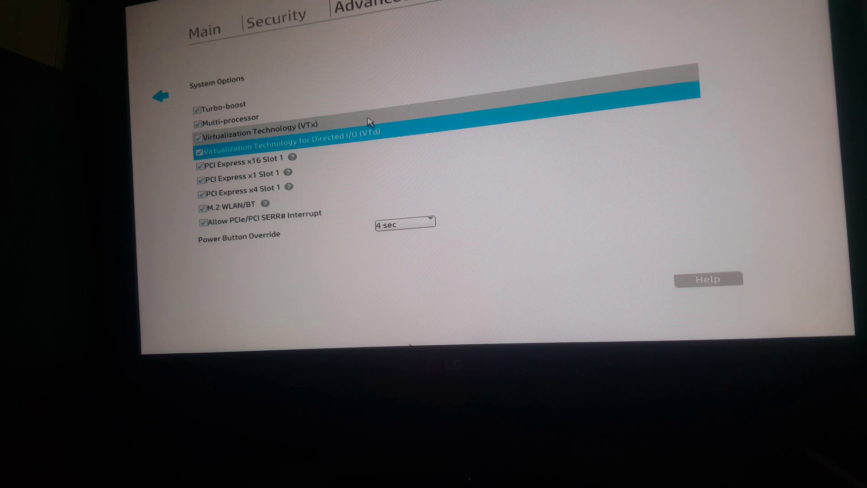